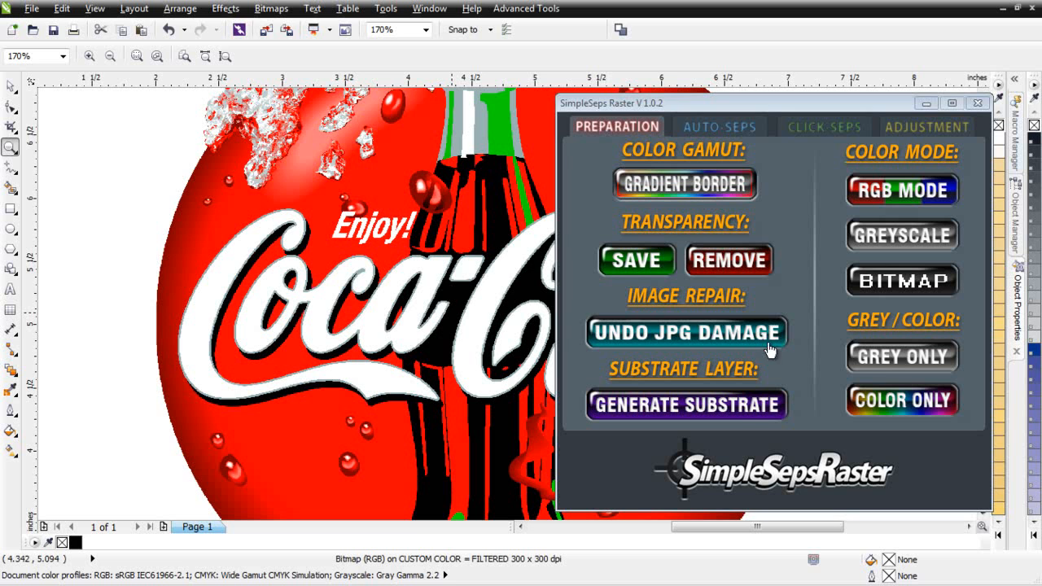
Review the Auto-Seps, Click-Seps, Adjustment and Preparation tools in SimpleSeps Raster.
click(737, 136)
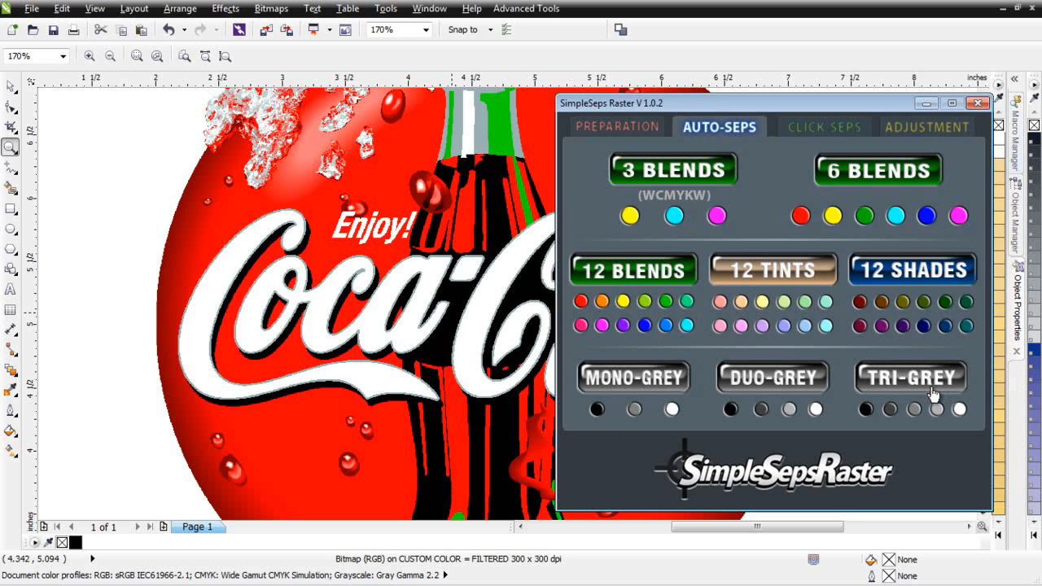
click(832, 128)
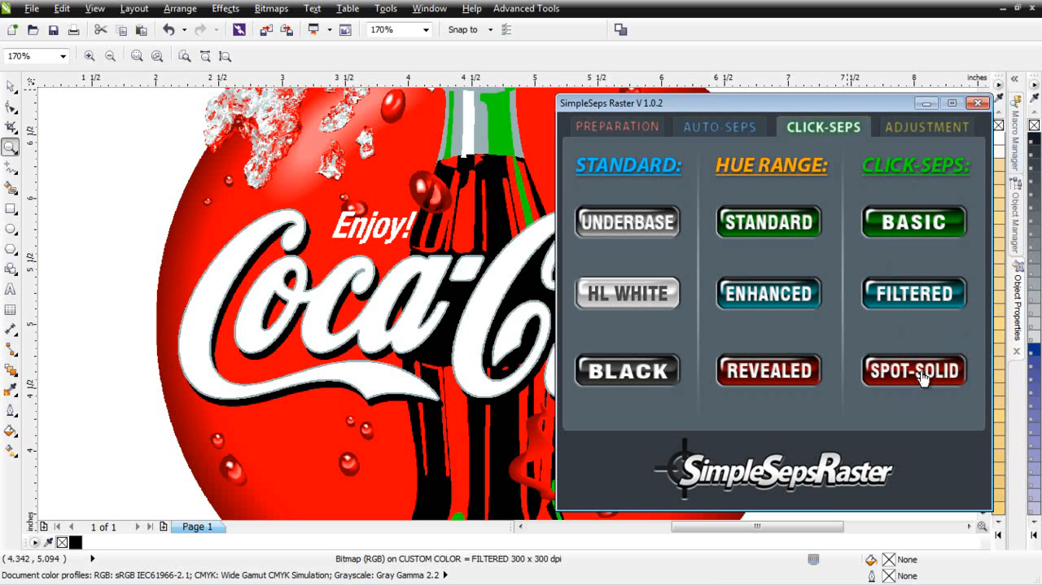
click(929, 128)
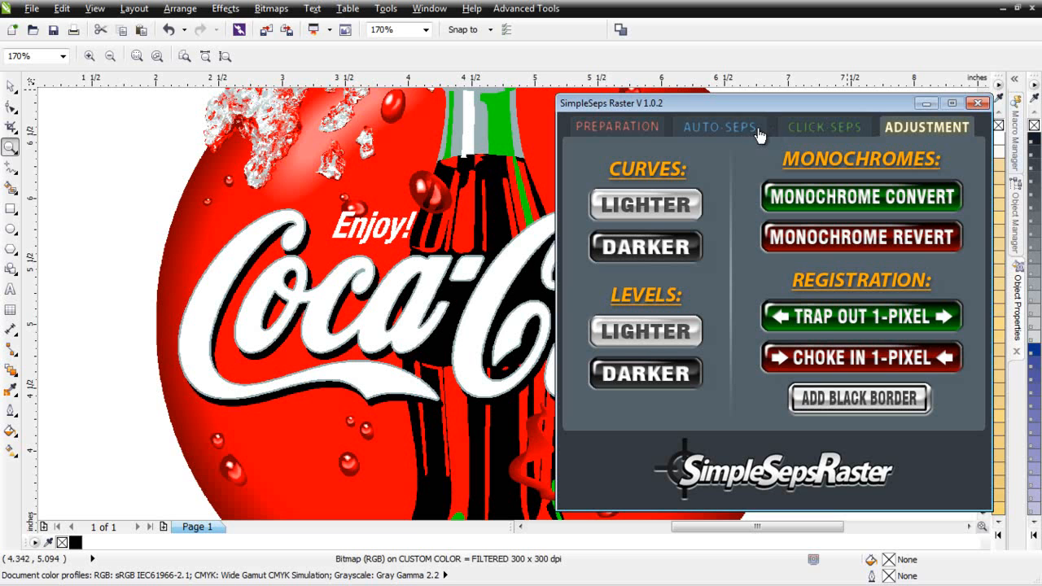
click(610, 123)
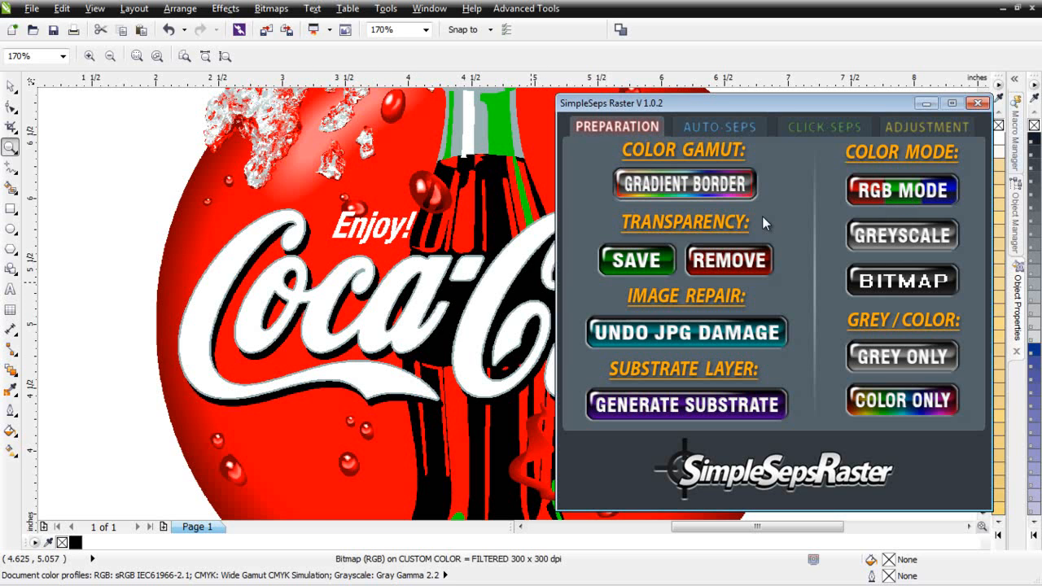
Generate the red separation of the Coca-Cola bitmap from the 6 Blends auto-separation set.
click(10, 86)
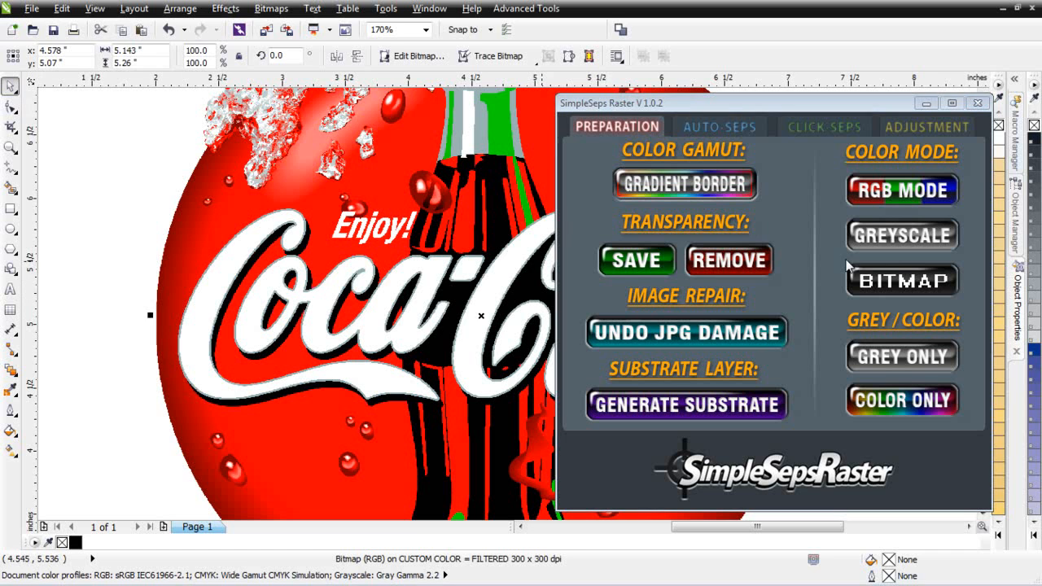
click(724, 128)
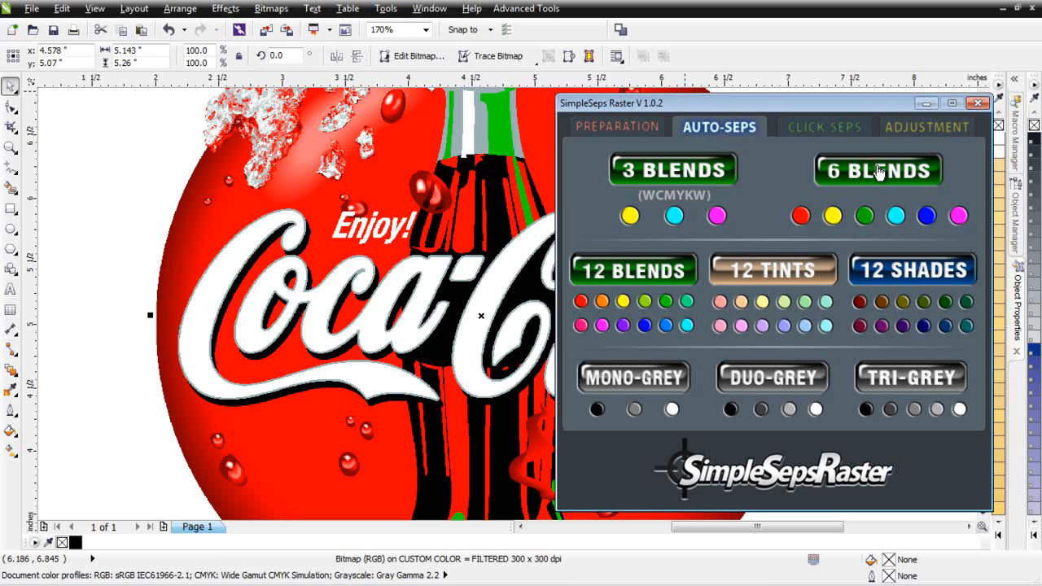
click(803, 217)
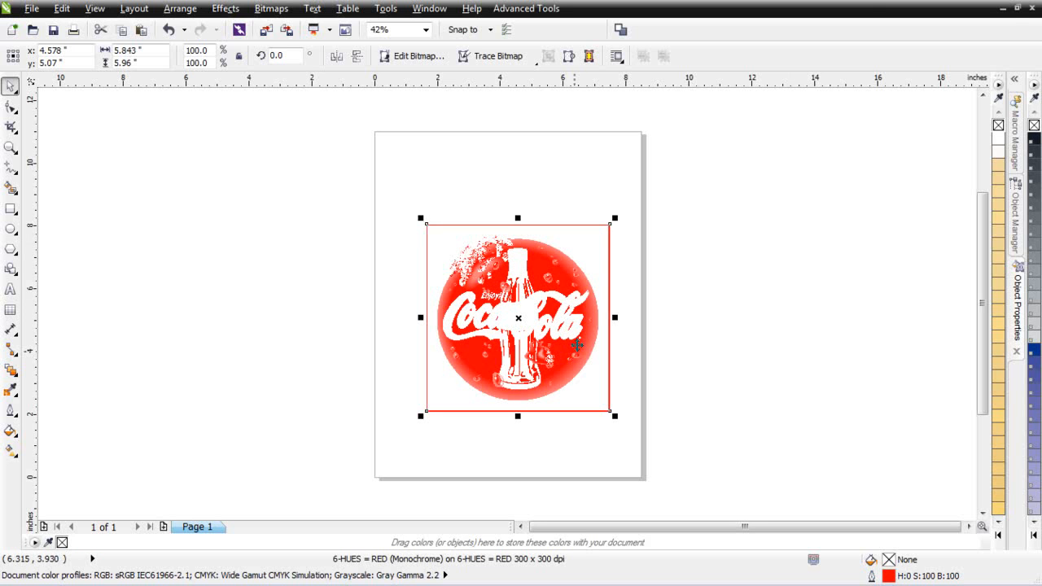
Return to the original artwork, reopen SimpleSeps Raster and generate the standard black separation.
click(1014, 12)
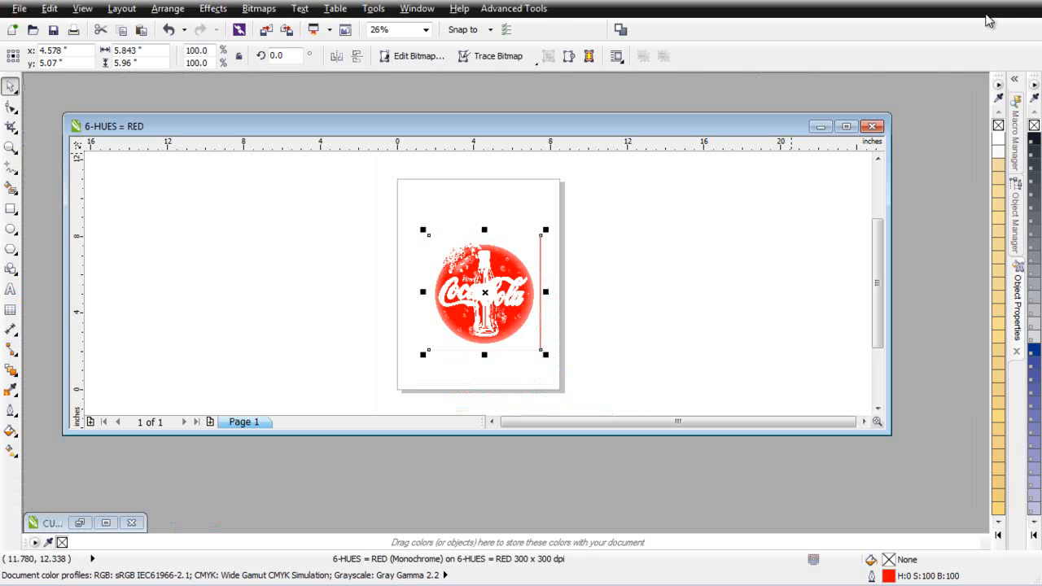
click(78, 528)
click(79, 524)
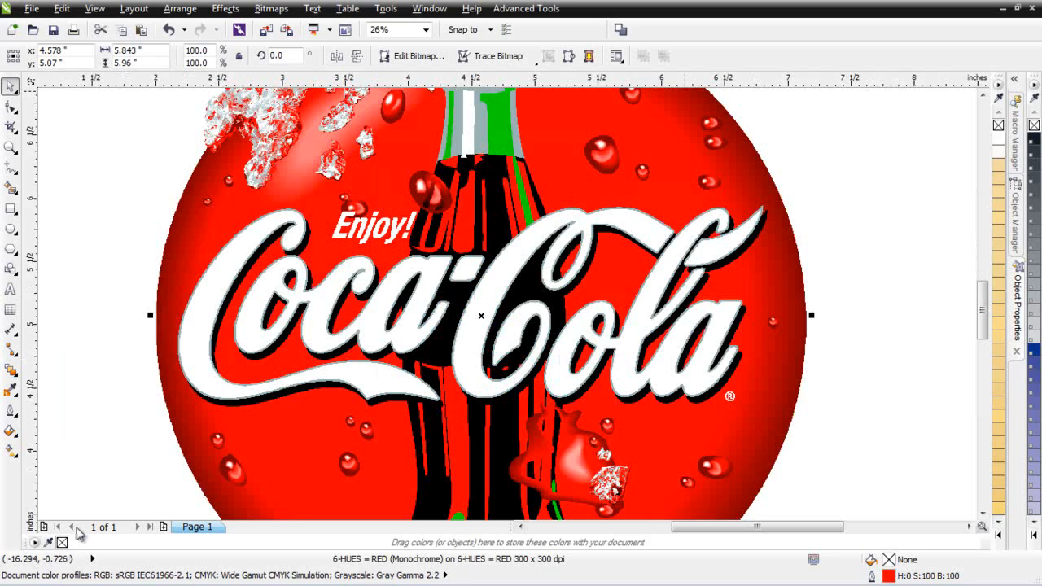
click(550, 10)
click(538, 44)
click(821, 127)
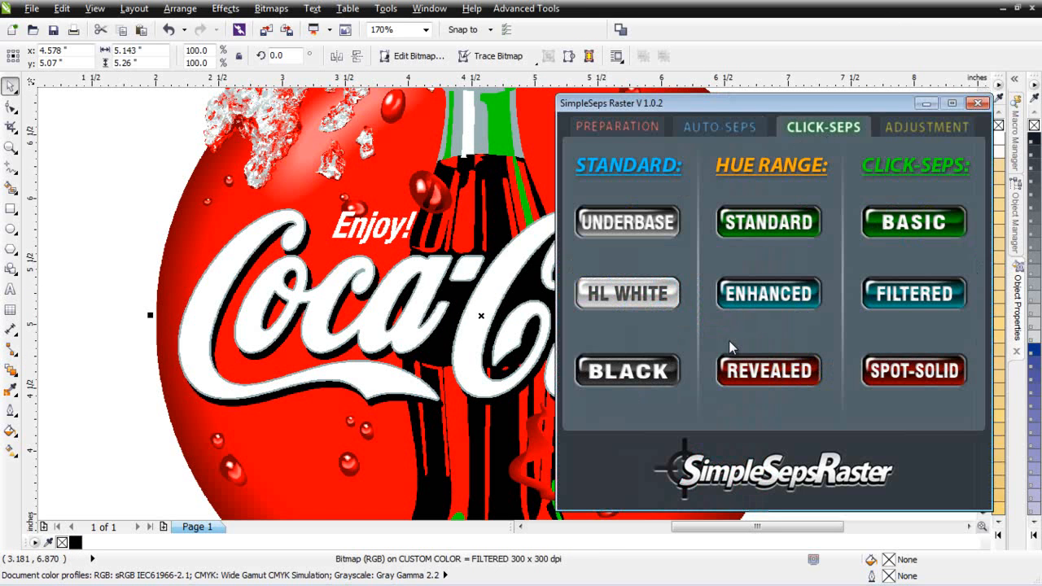
click(634, 374)
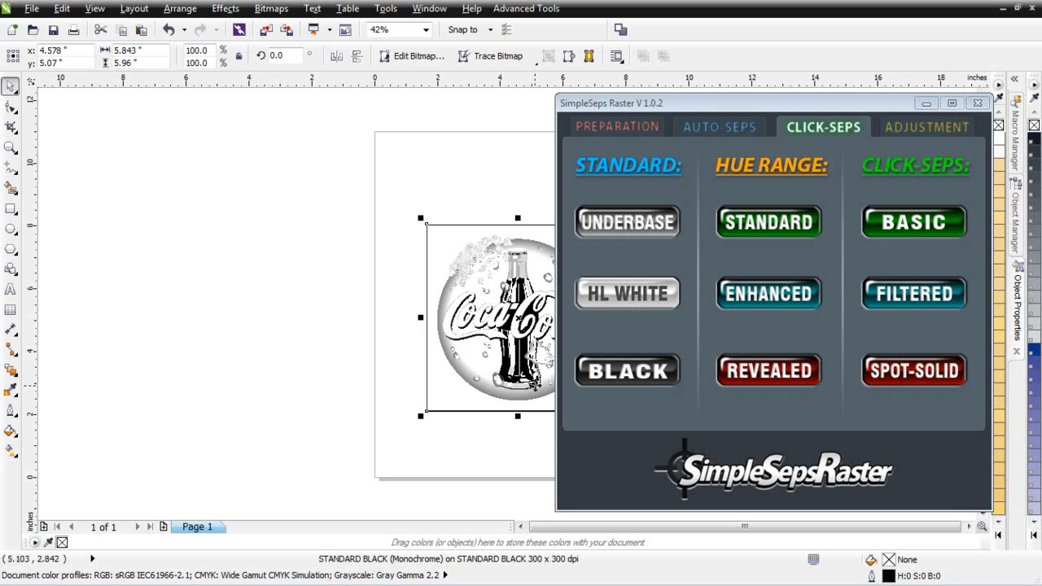
Copy the black separation and paste it over the red one in the 6-HUES = RED document.
drag(532, 367, 519, 372)
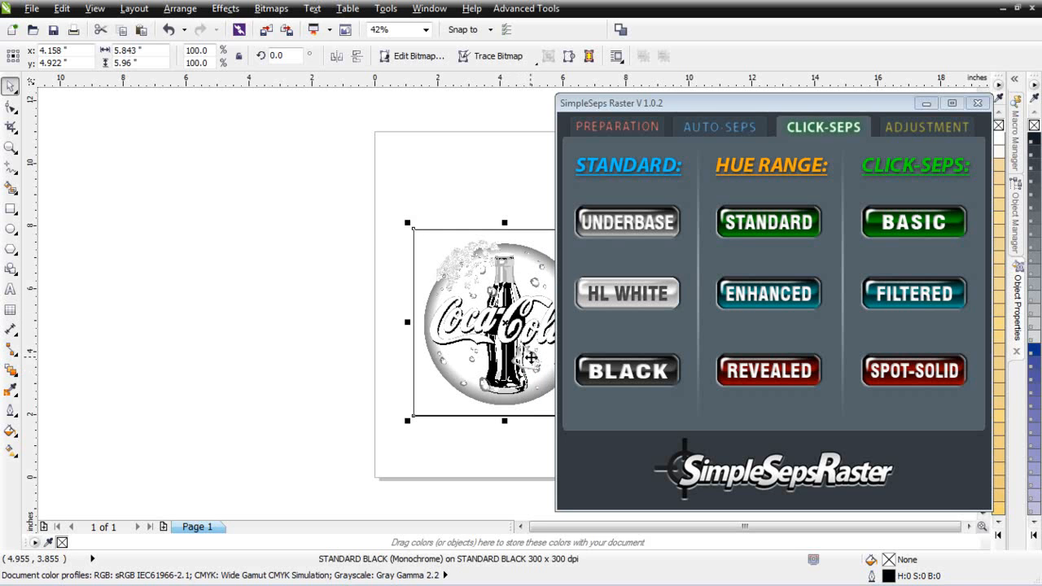
key(ctrl+z)
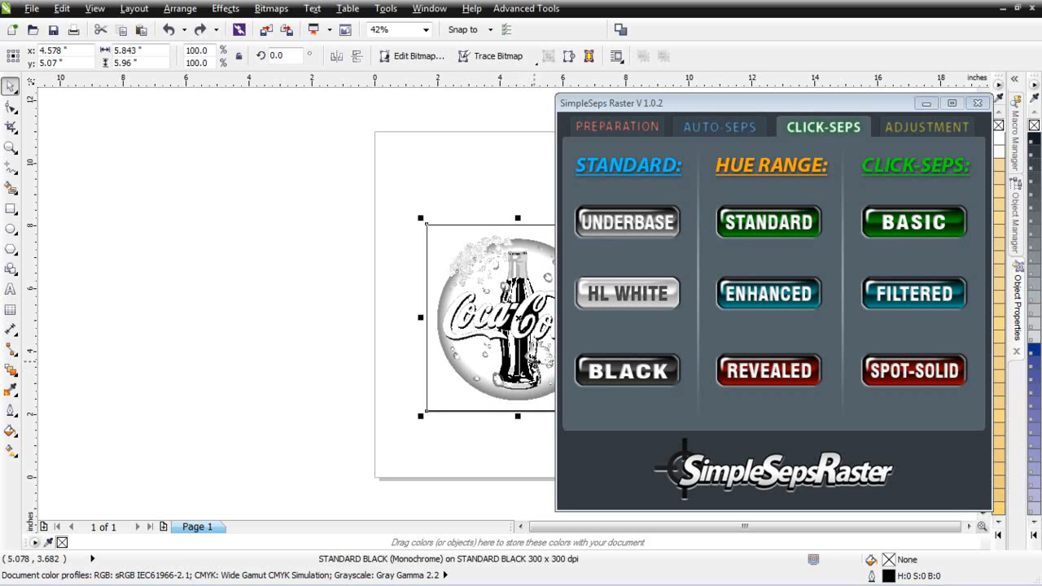
click(1018, 9)
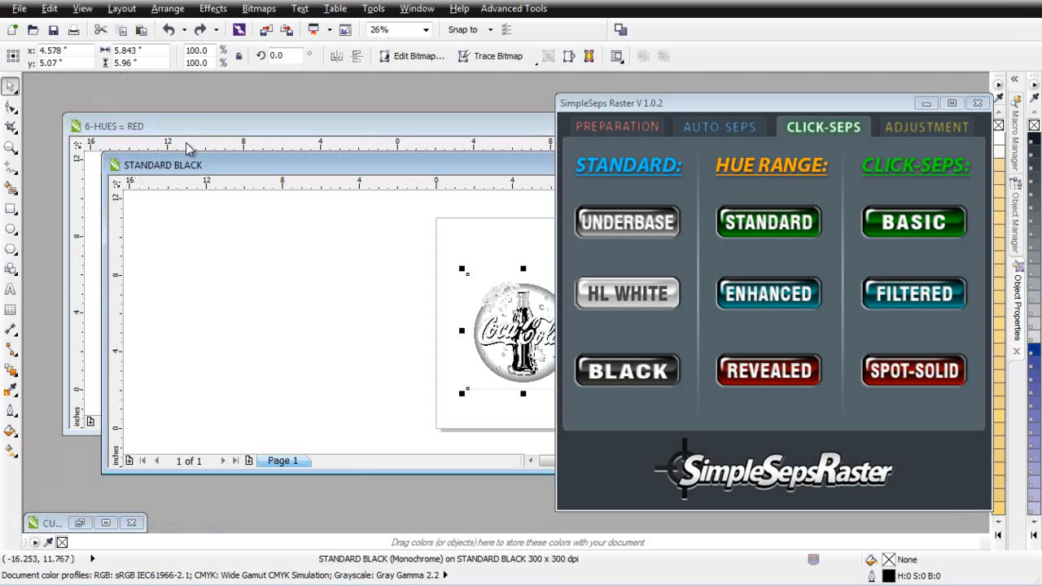
click(207, 136)
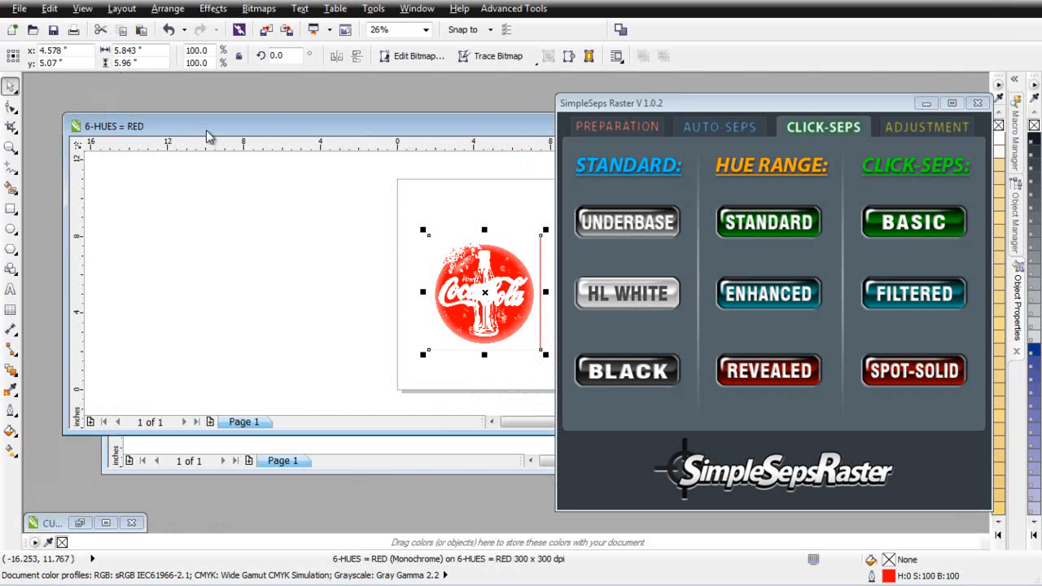
click(143, 32)
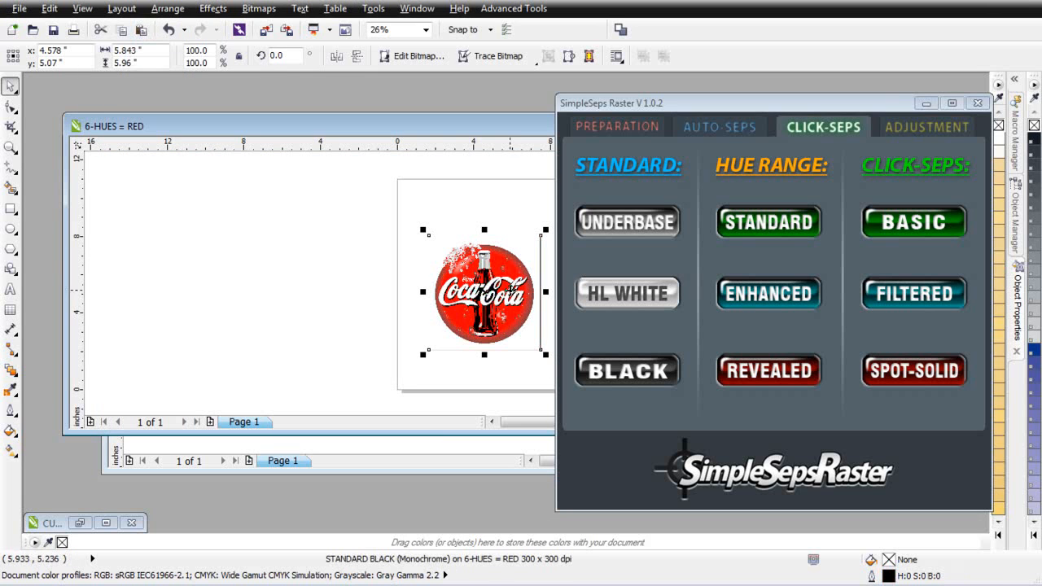
Sample the green of the bottle neck (#00D900) in the original artwork and generate its spot-solid separation.
click(110, 526)
click(106, 523)
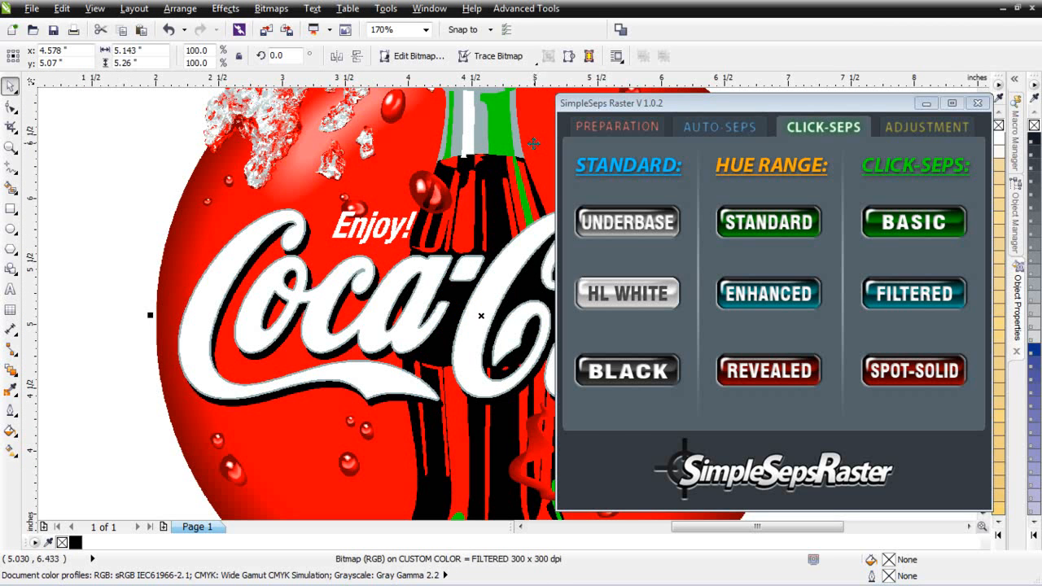
scroll(480, 316, up, 3)
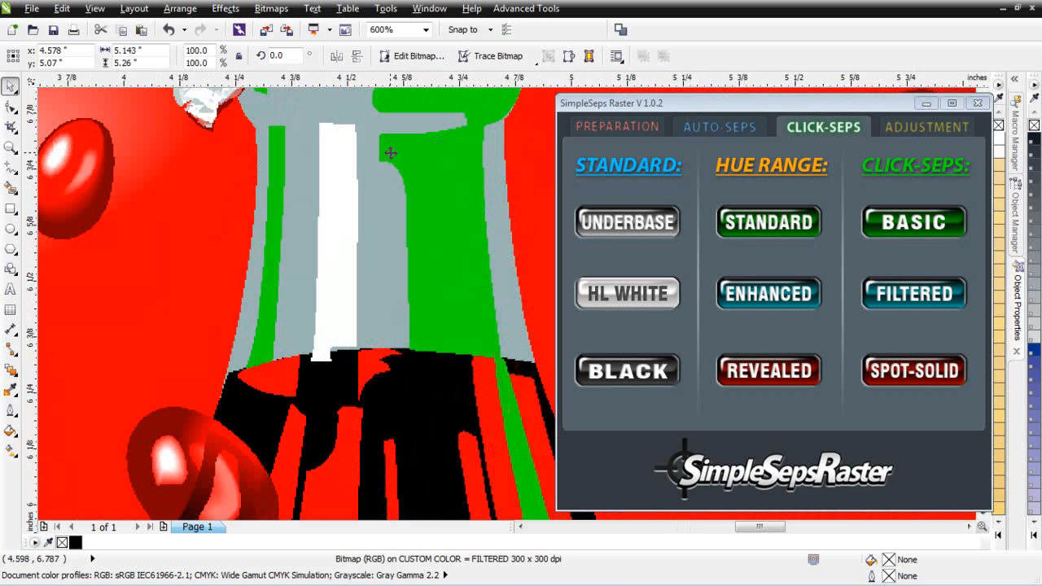
click(703, 128)
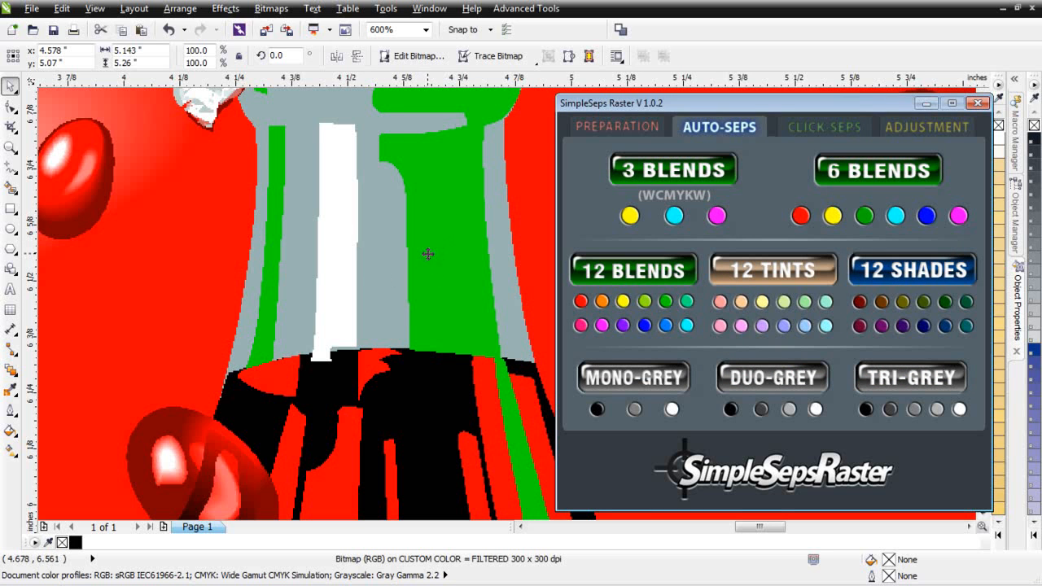
click(855, 134)
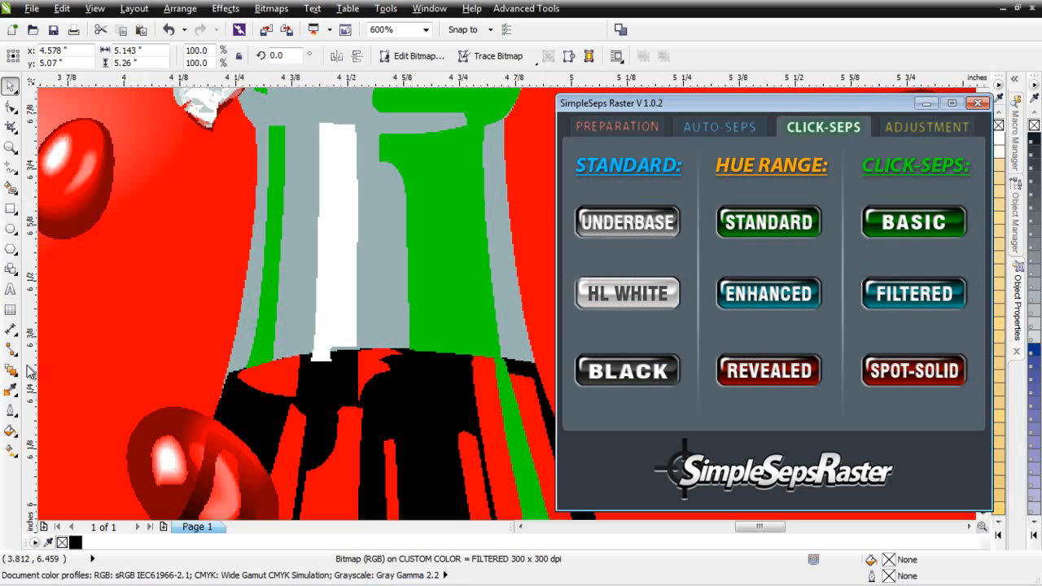
click(11, 391)
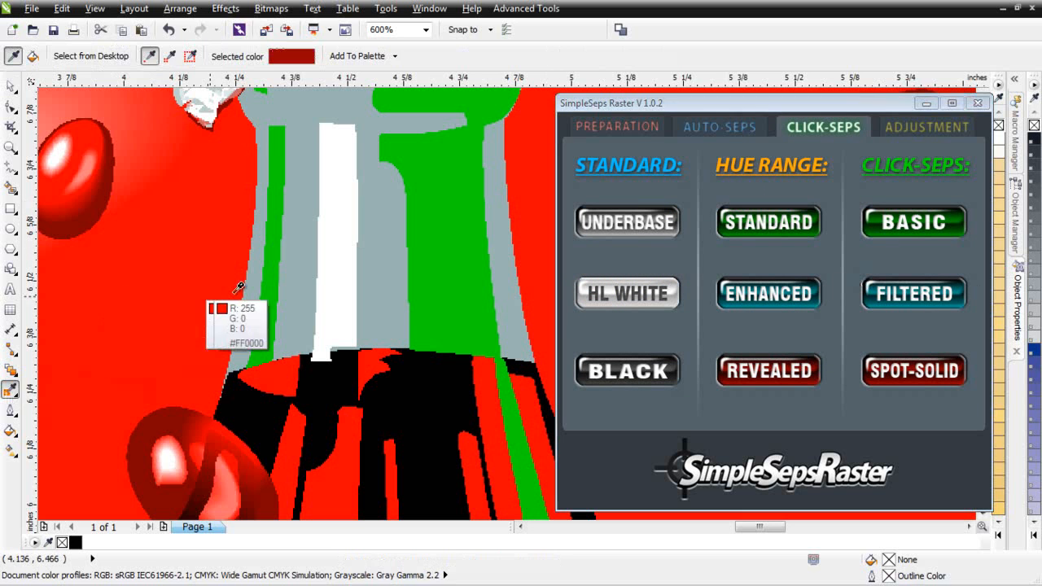
click(457, 258)
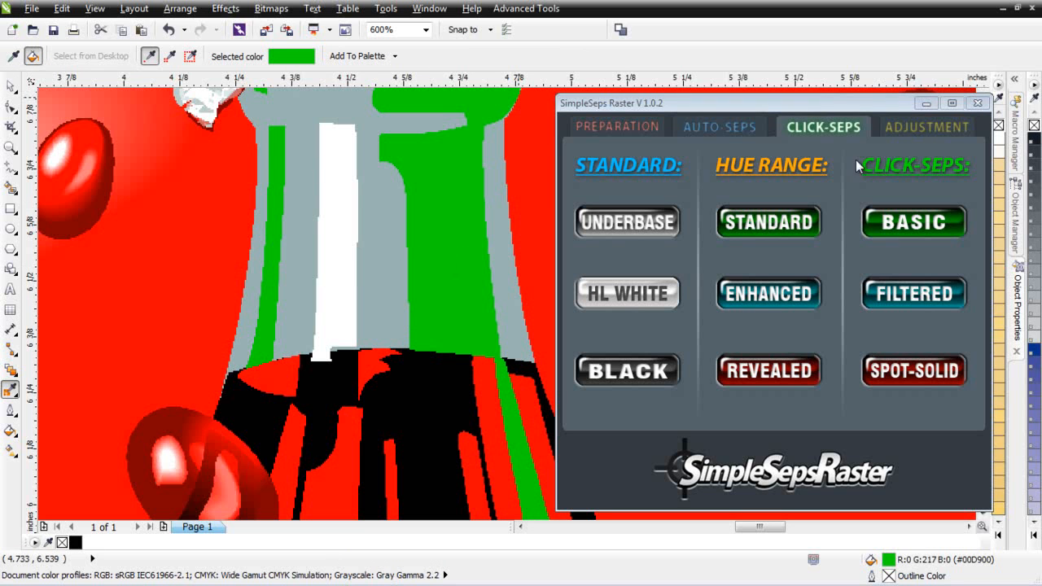
click(921, 376)
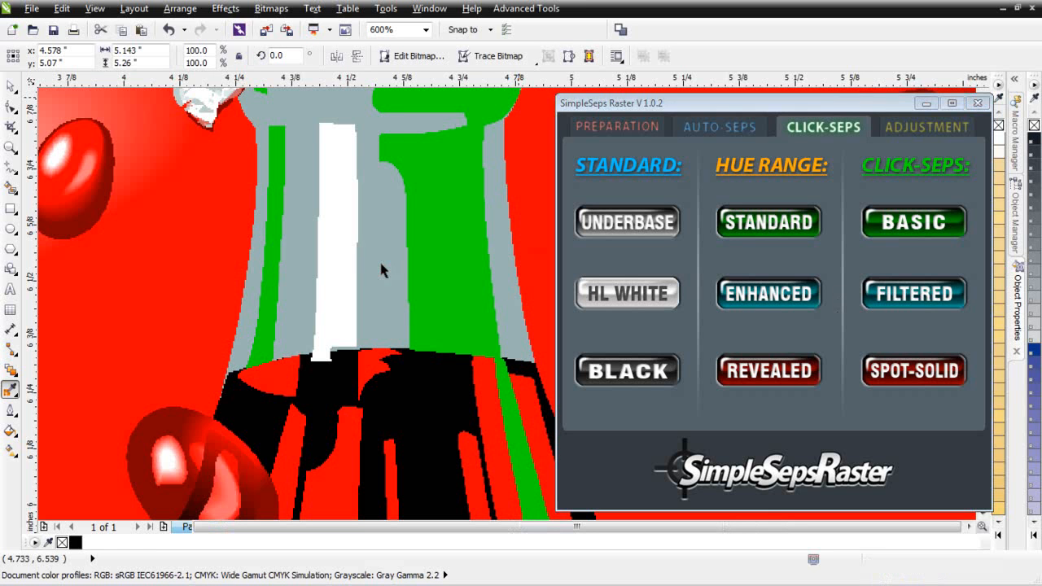
click(469, 330)
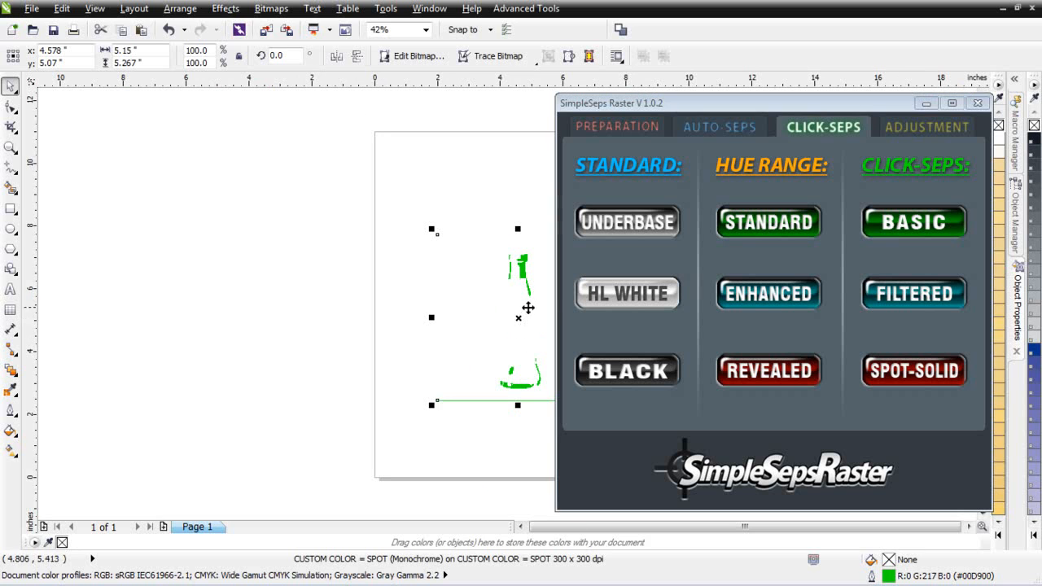
Paste the green spot separation over the red and black ones in the 6-HUES = RED document.
click(1020, 16)
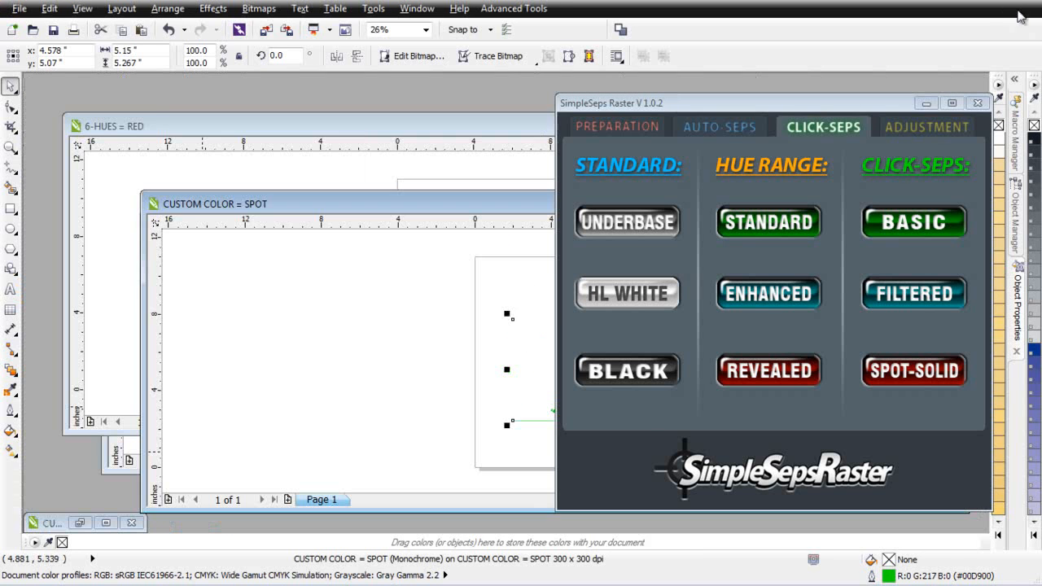
click(262, 127)
scroll(488, 266, up, 4)
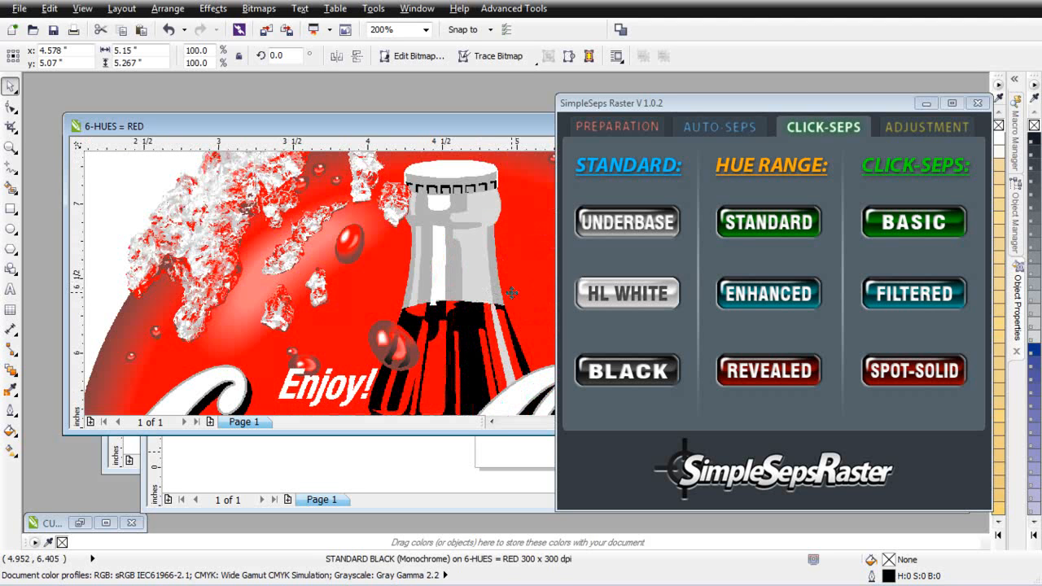
key(ctrl+v)
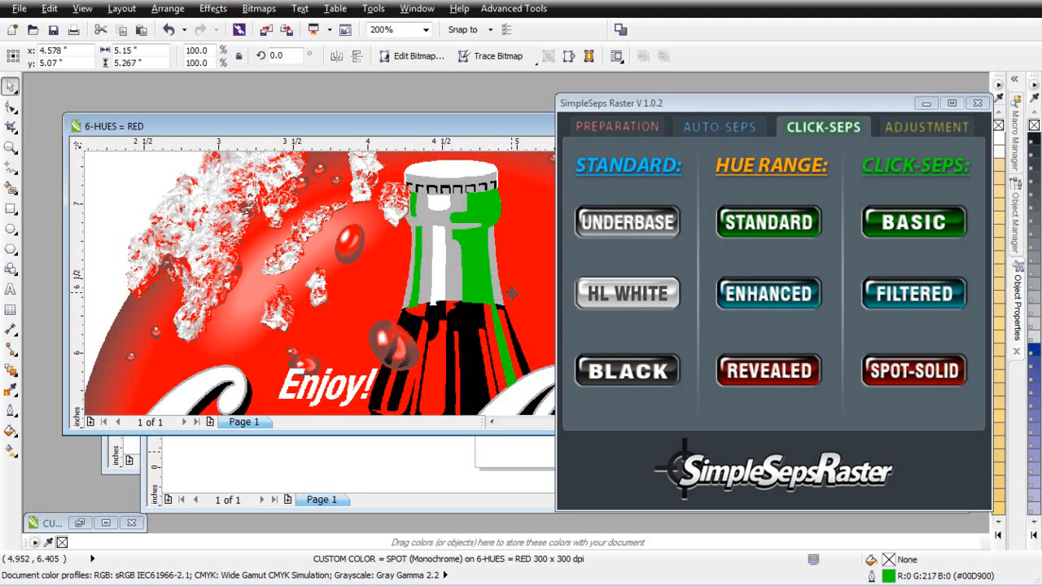
Examine the combined separations up close, then view the standard black and green spot documents individually.
scroll(511, 293, down, 1)
scroll(448, 350, down, 1)
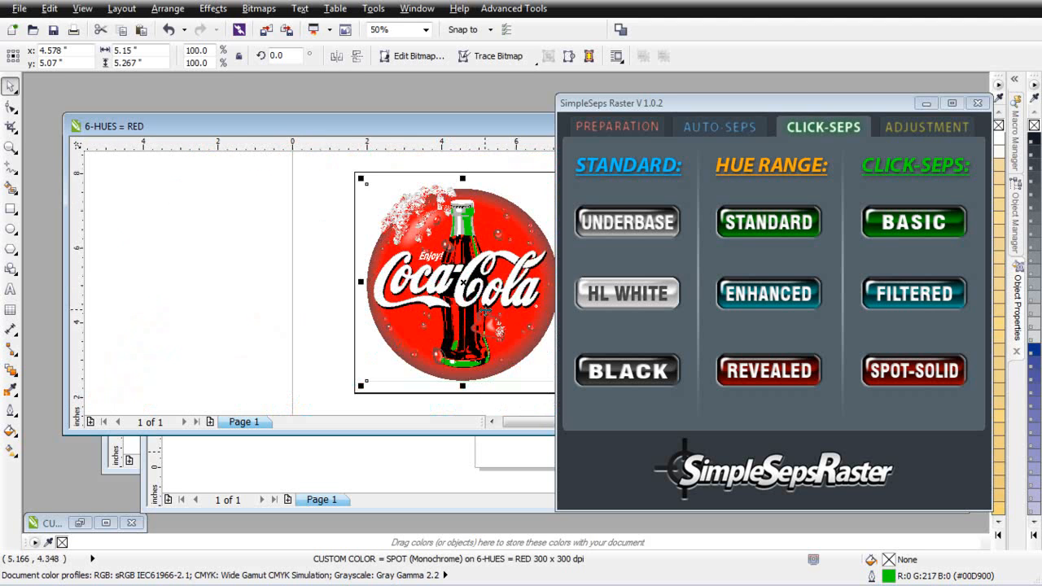
scroll(448, 351, up, 1)
scroll(448, 351, up, 1)
scroll(518, 325, down, 1)
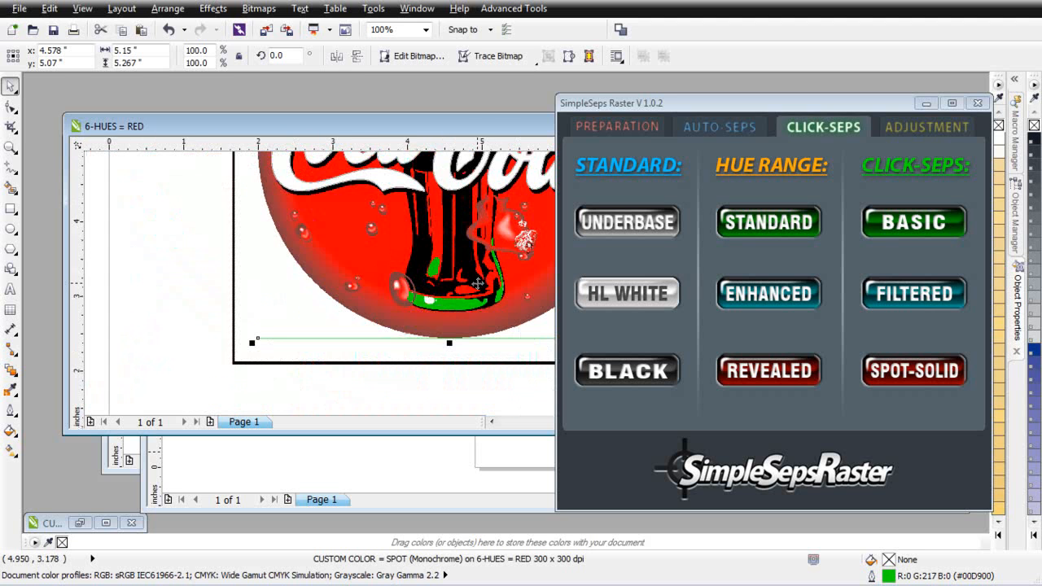
scroll(478, 284, down, 1)
click(381, 497)
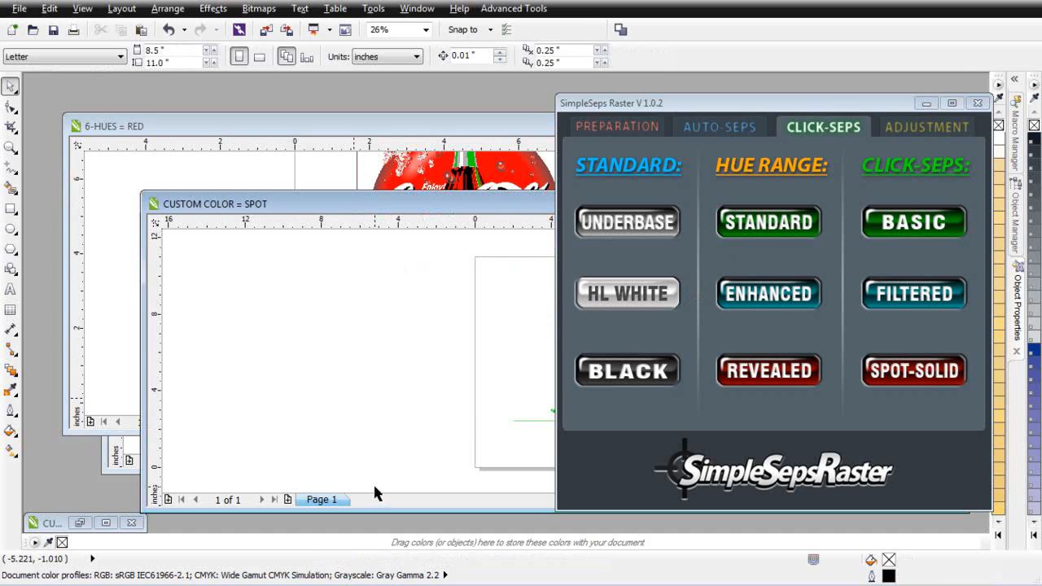
click(130, 449)
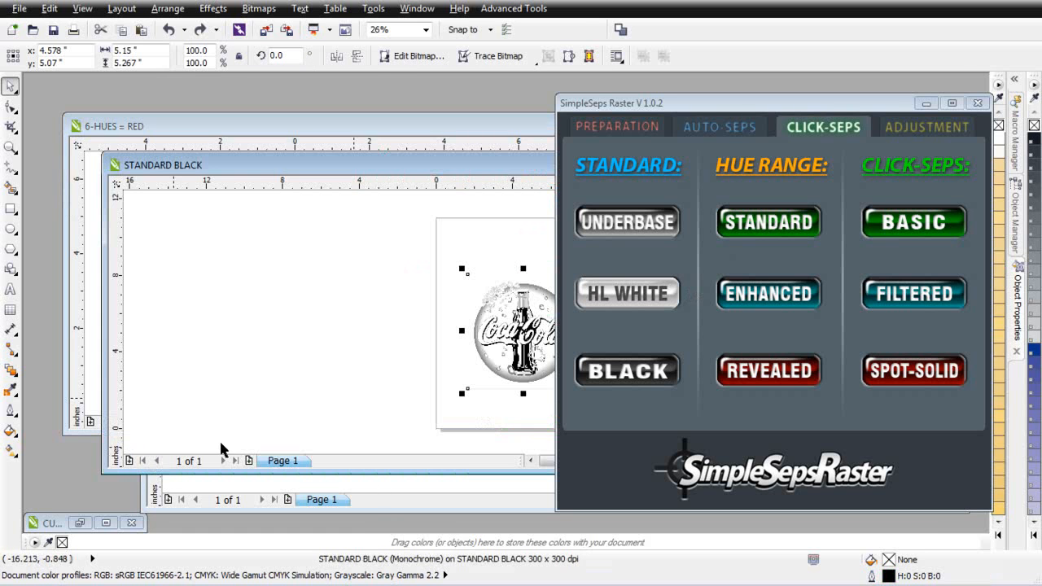
click(404, 495)
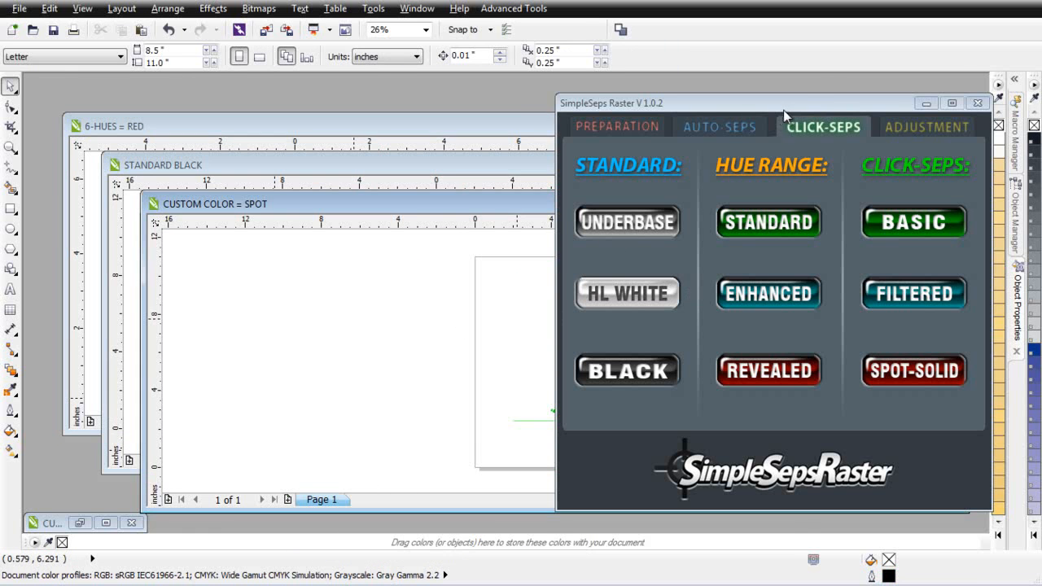
drag(807, 113, 1041, 158)
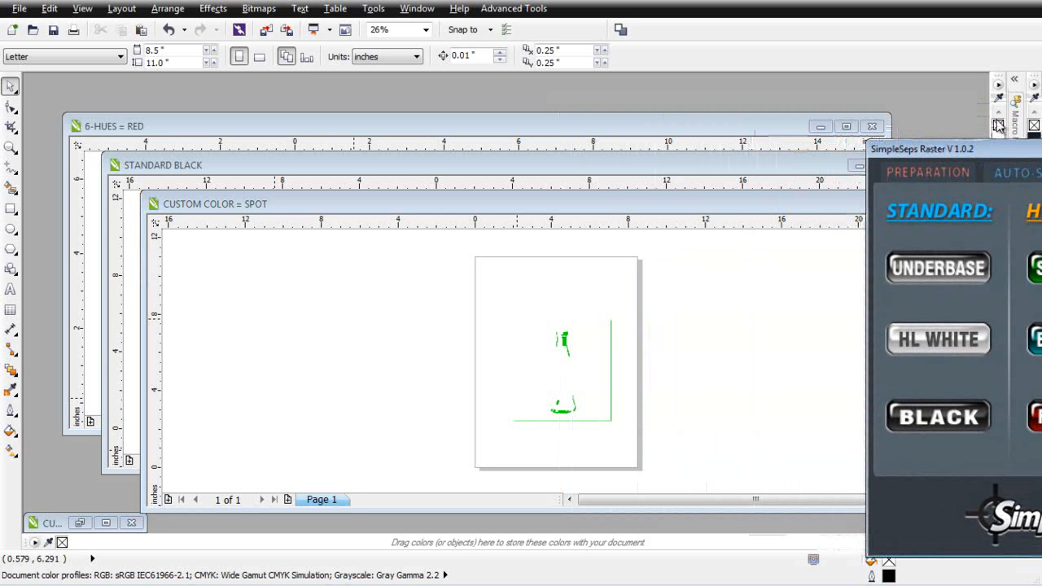
Sample the grey of the bottle neck (#9AB3B3) in the original artwork and generate its spot-solid separation.
click(81, 523)
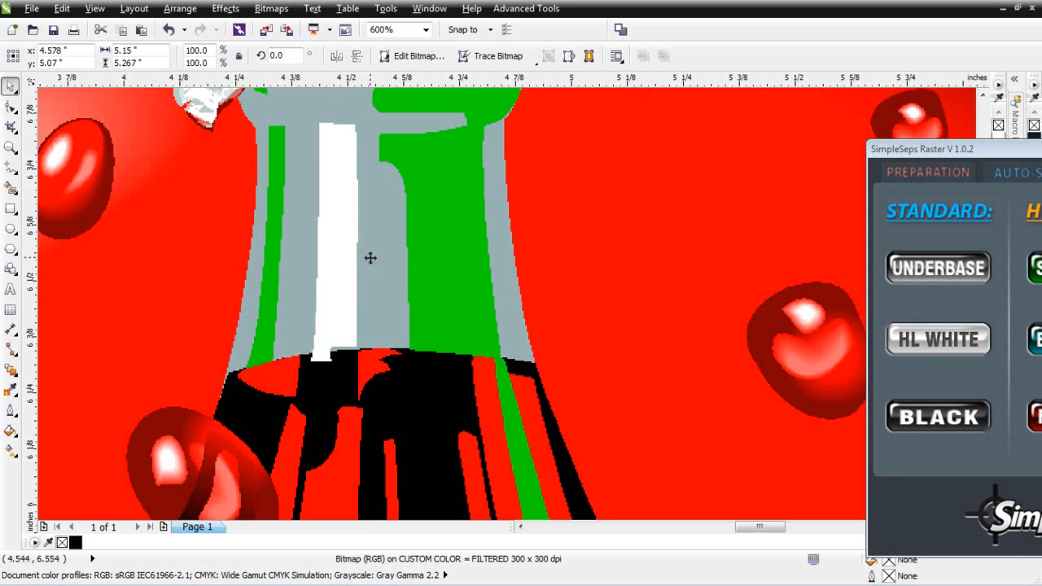
drag(1041, 151, 824, 104)
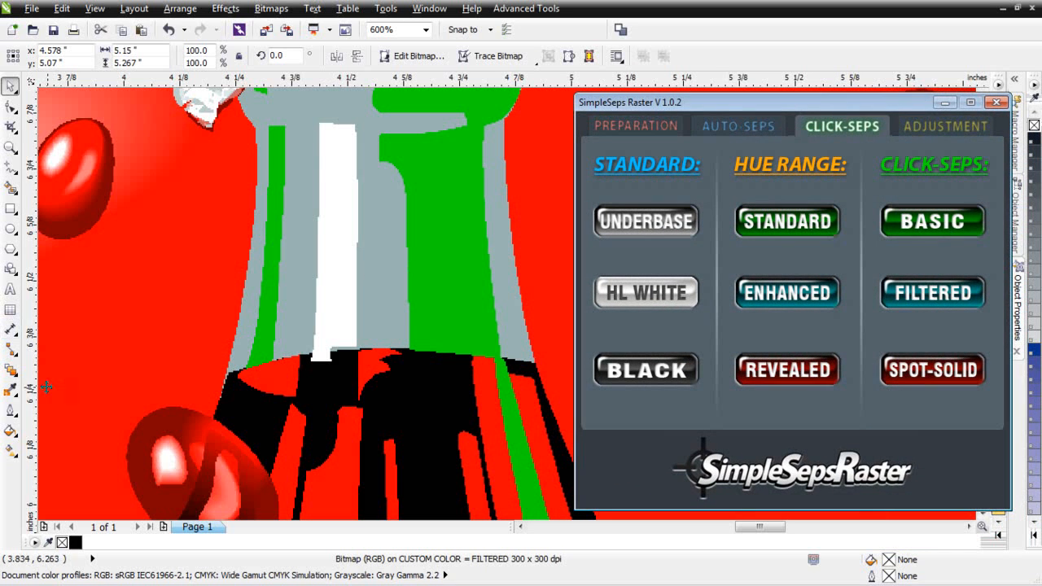
click(11, 390)
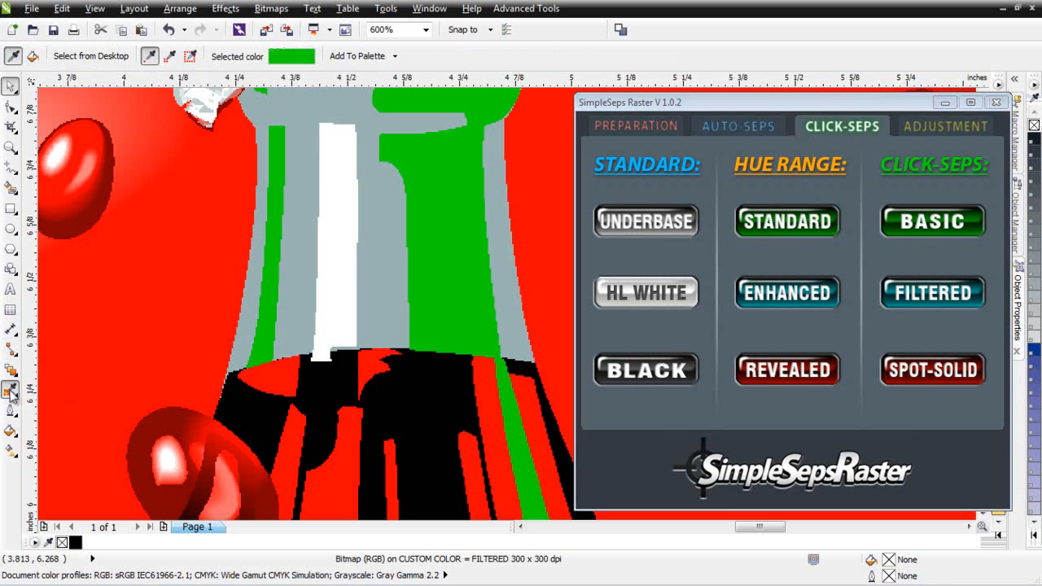
click(299, 297)
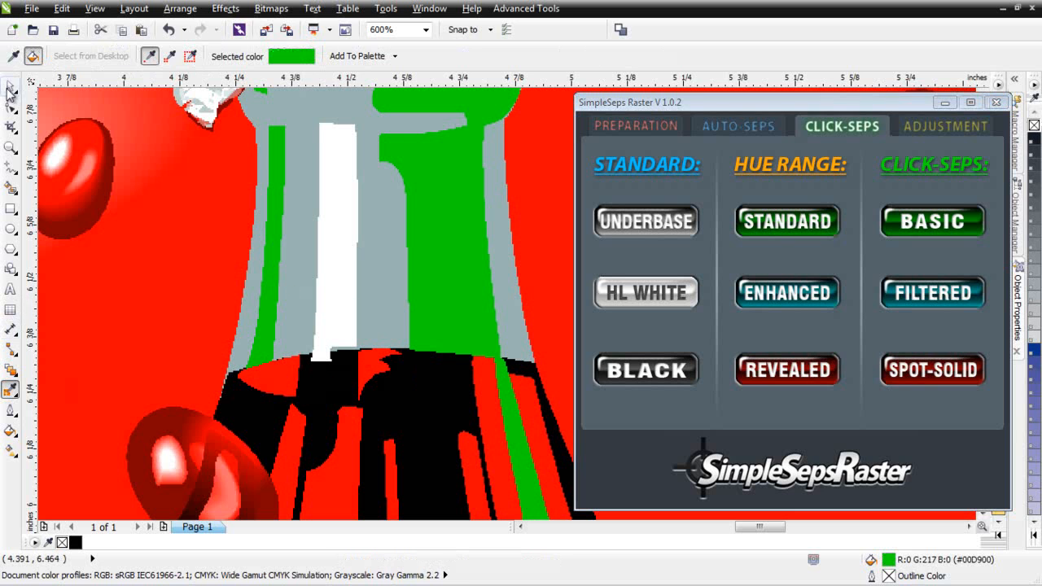
click(10, 90)
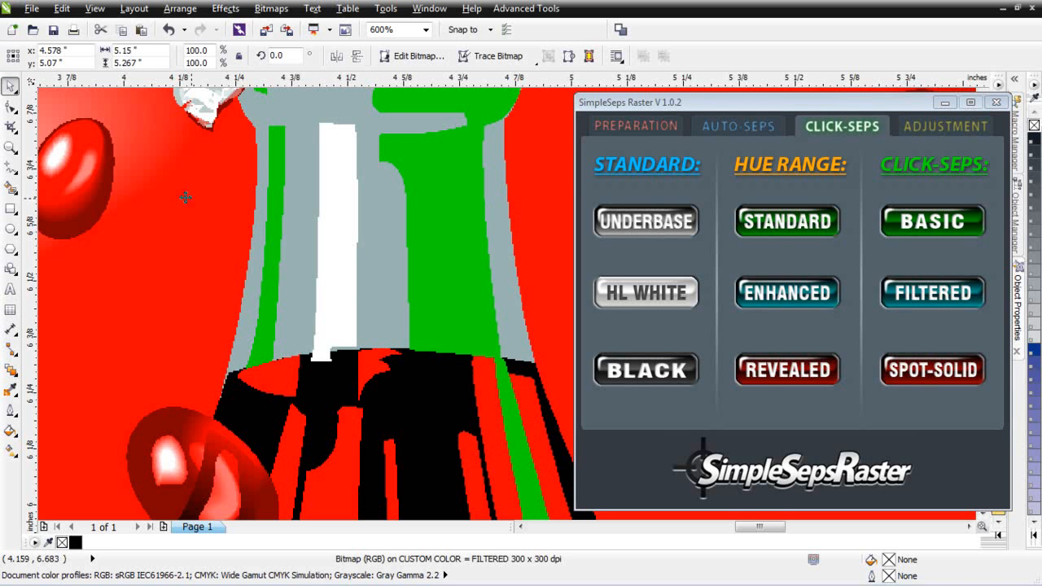
click(11, 390)
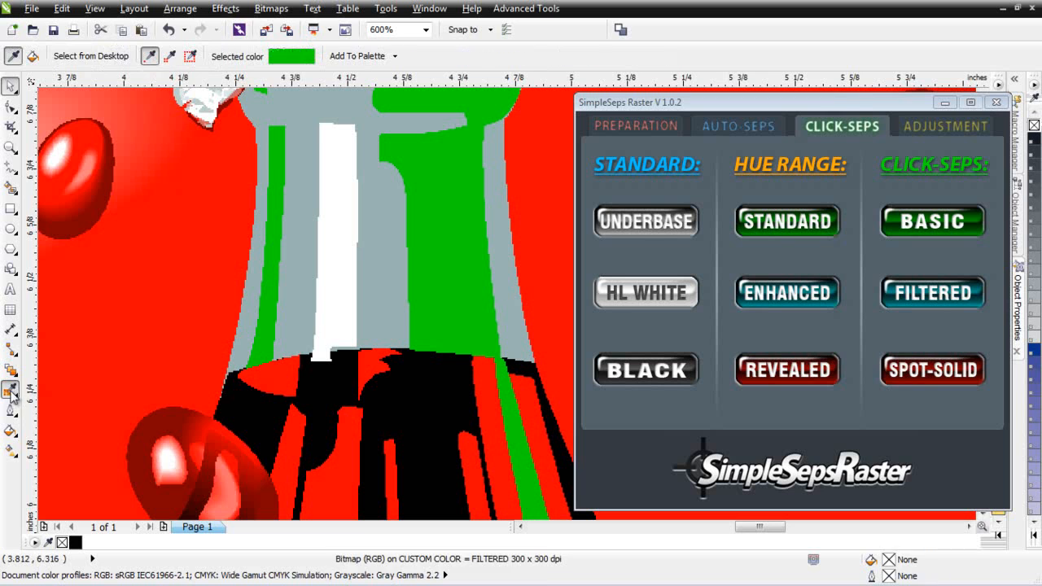
click(299, 282)
click(945, 371)
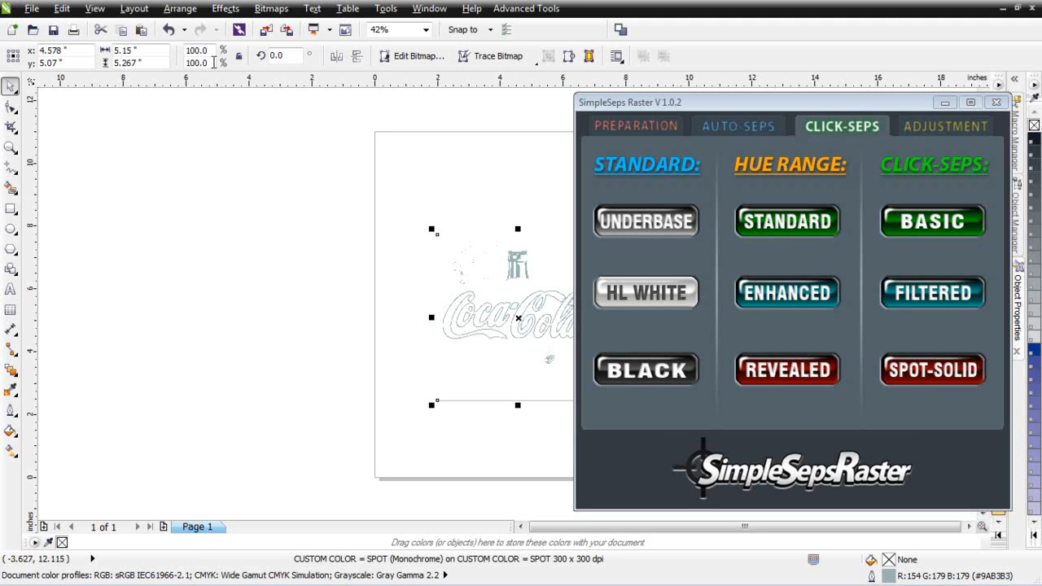
Copy the grey spot separation and paste it over the red, black and green ones in the 6-HUES = RED document.
click(1018, 10)
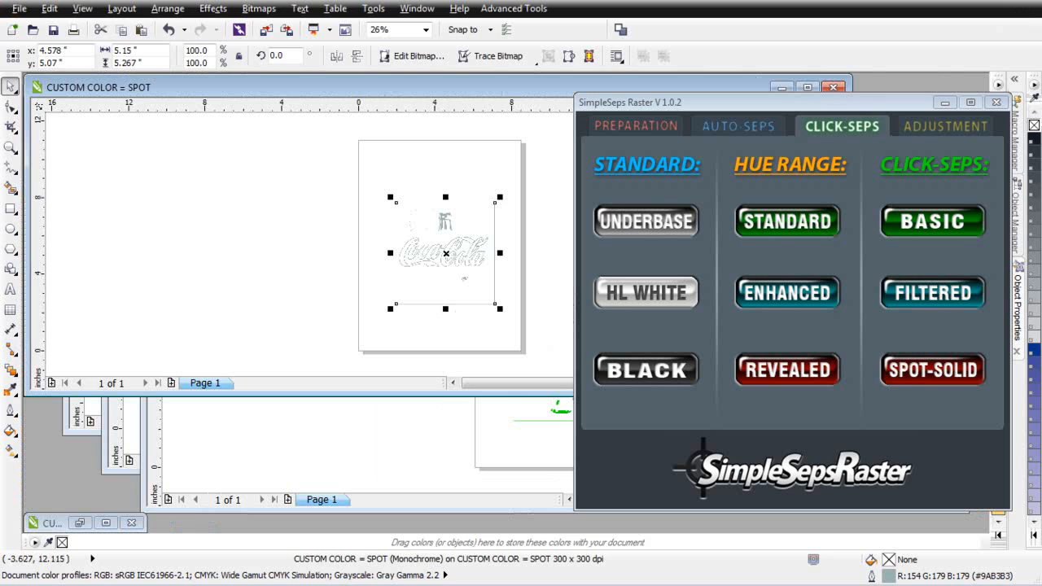
click(786, 88)
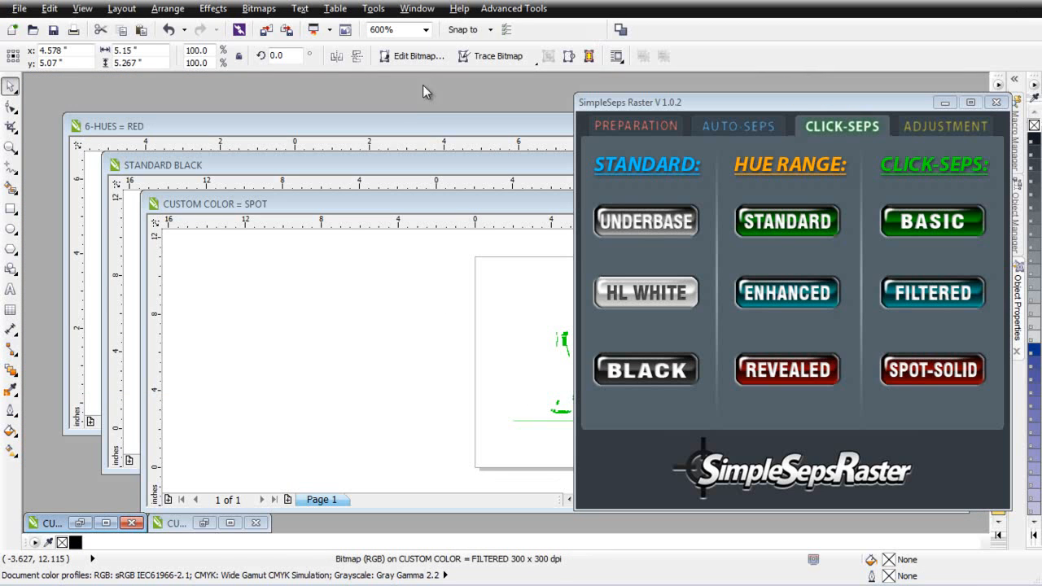
click(364, 133)
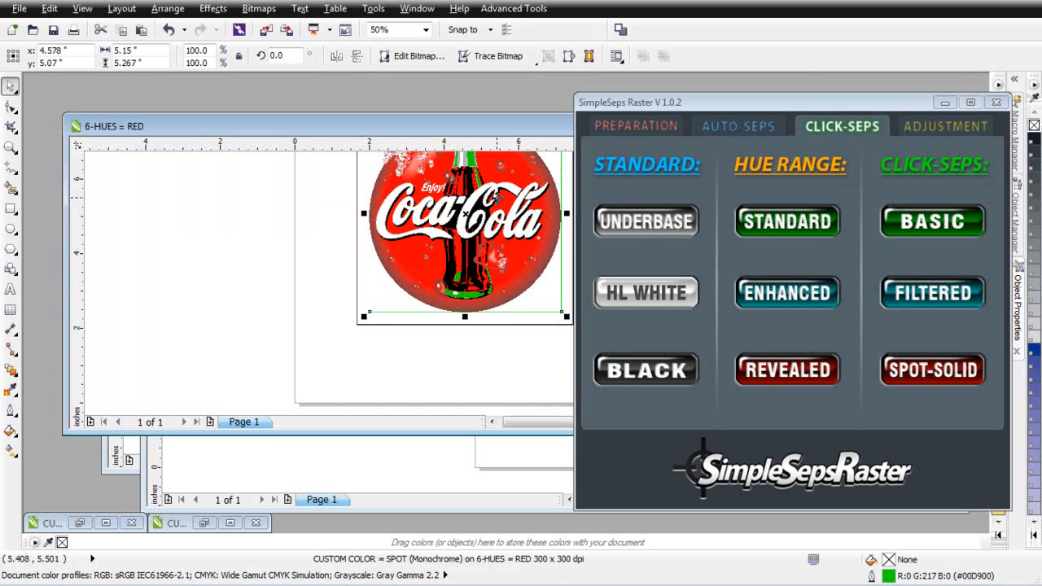
scroll(460, 294, up, 3)
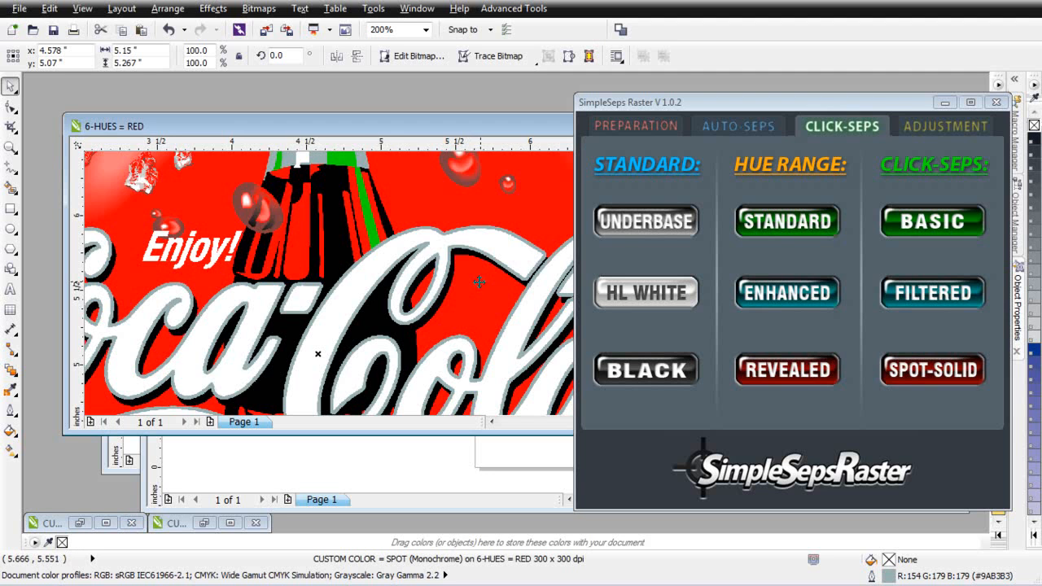
scroll(460, 294, down, 1)
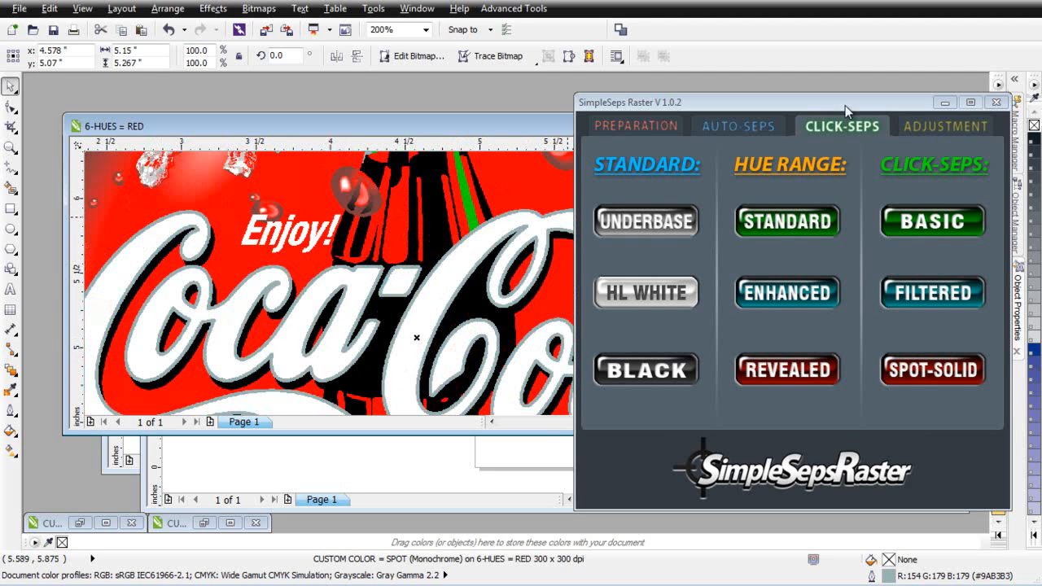
Maximize the 6-HUES = RED document and examine the combined four-color artwork as a whole.
click(945, 103)
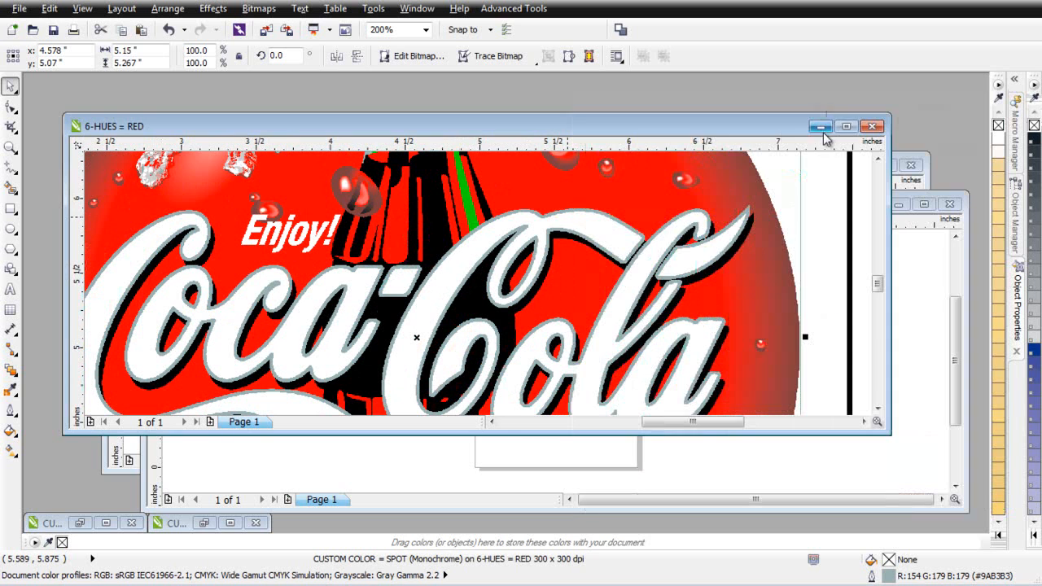
click(848, 127)
scroll(619, 246, down, 2)
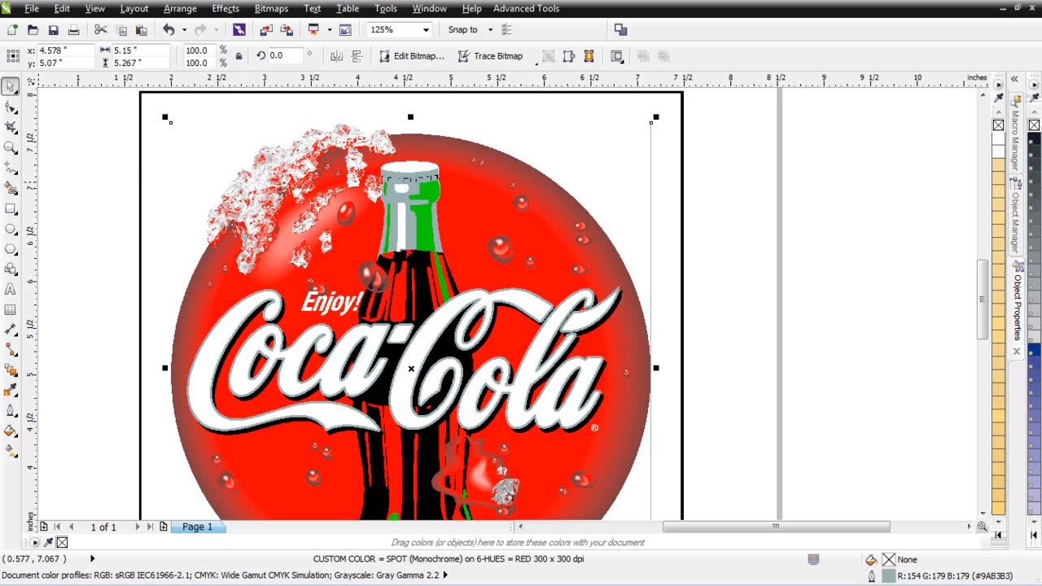
Bring SimpleSeps Raster back up and review its preparation, auto-seps, click-seps and adjustment tools.
key(alt+Tab)
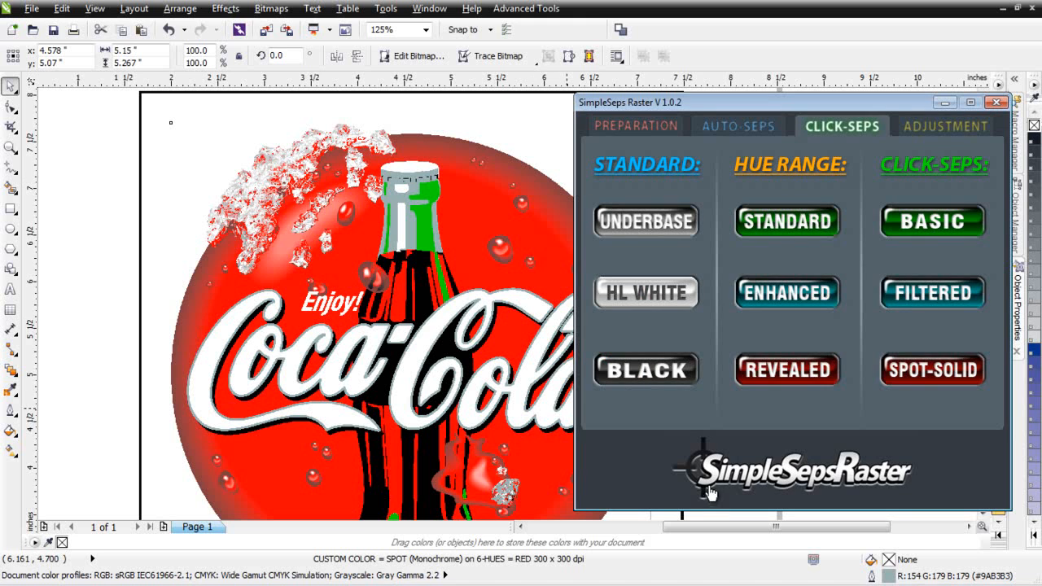
click(649, 127)
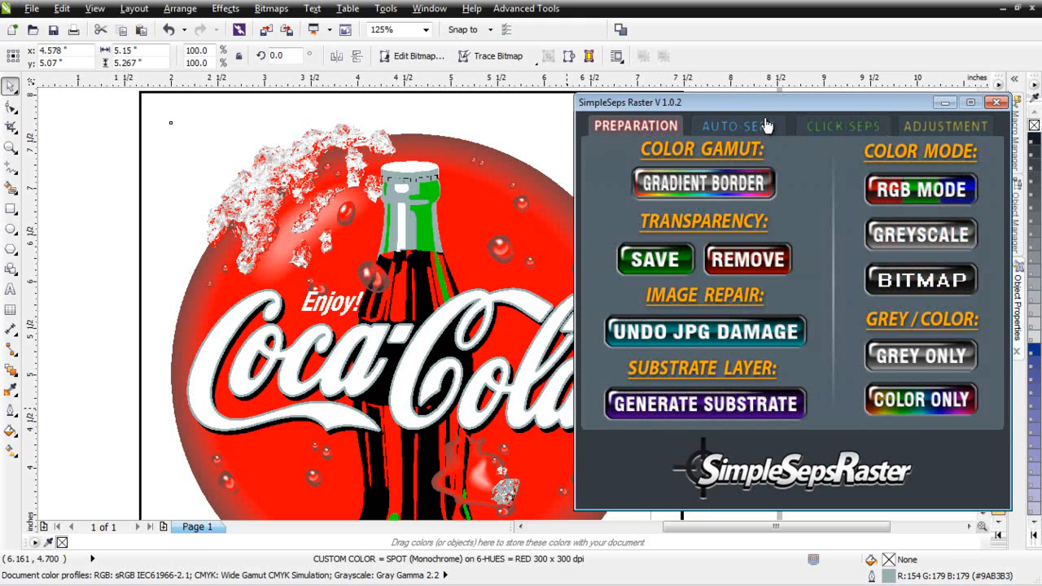
click(765, 131)
click(845, 129)
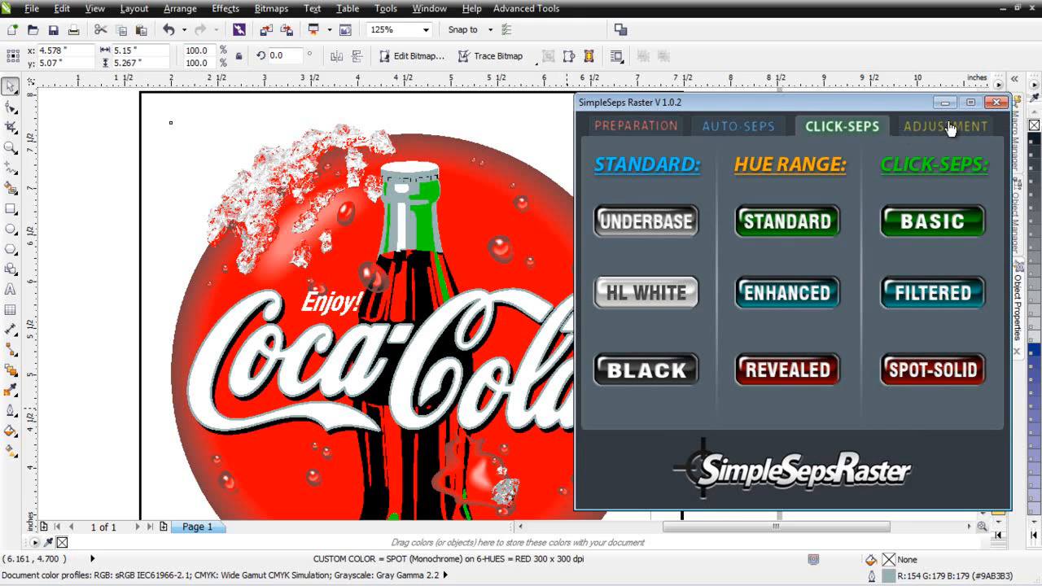
click(950, 129)
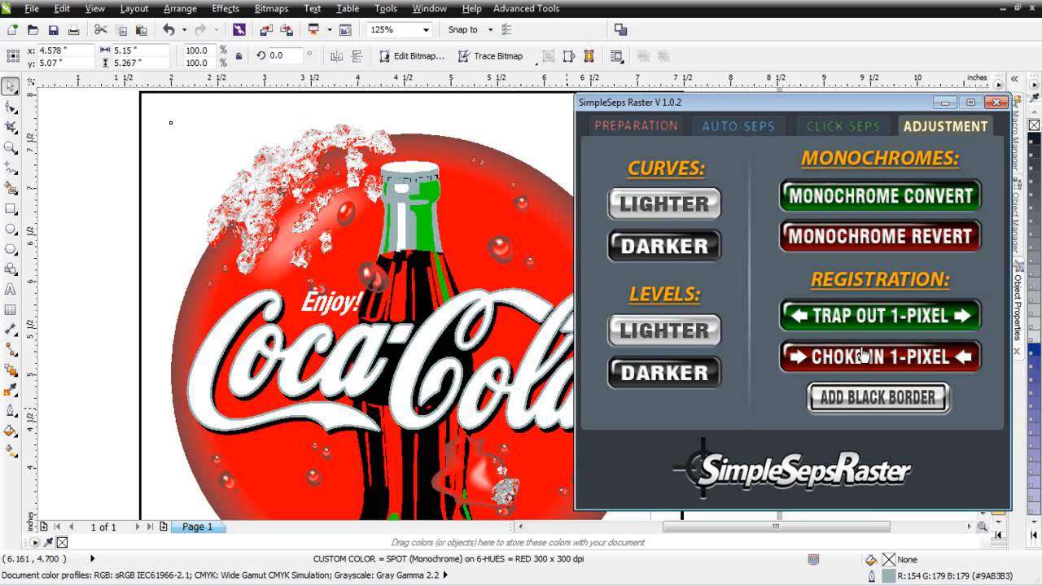